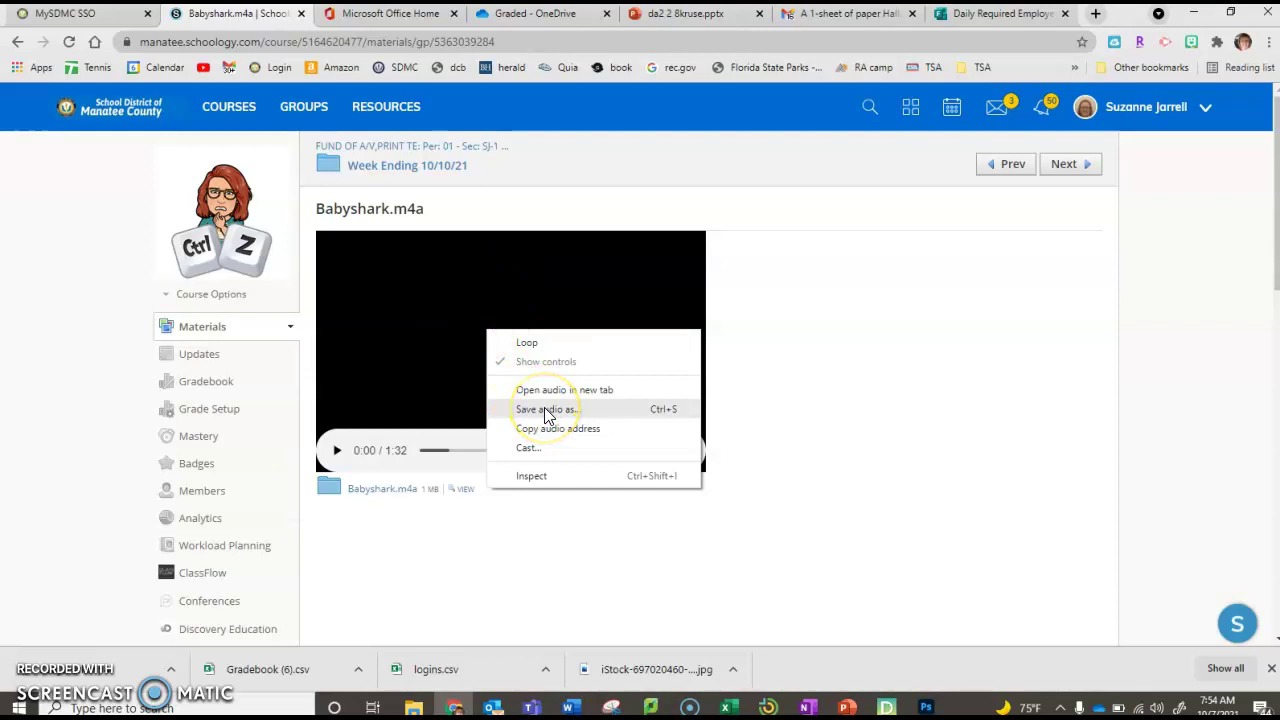
Save the Babyshark audio to the Desktop as "Babyshark (1)"
{"action": "left_click", "coordinate": [547, 415]}
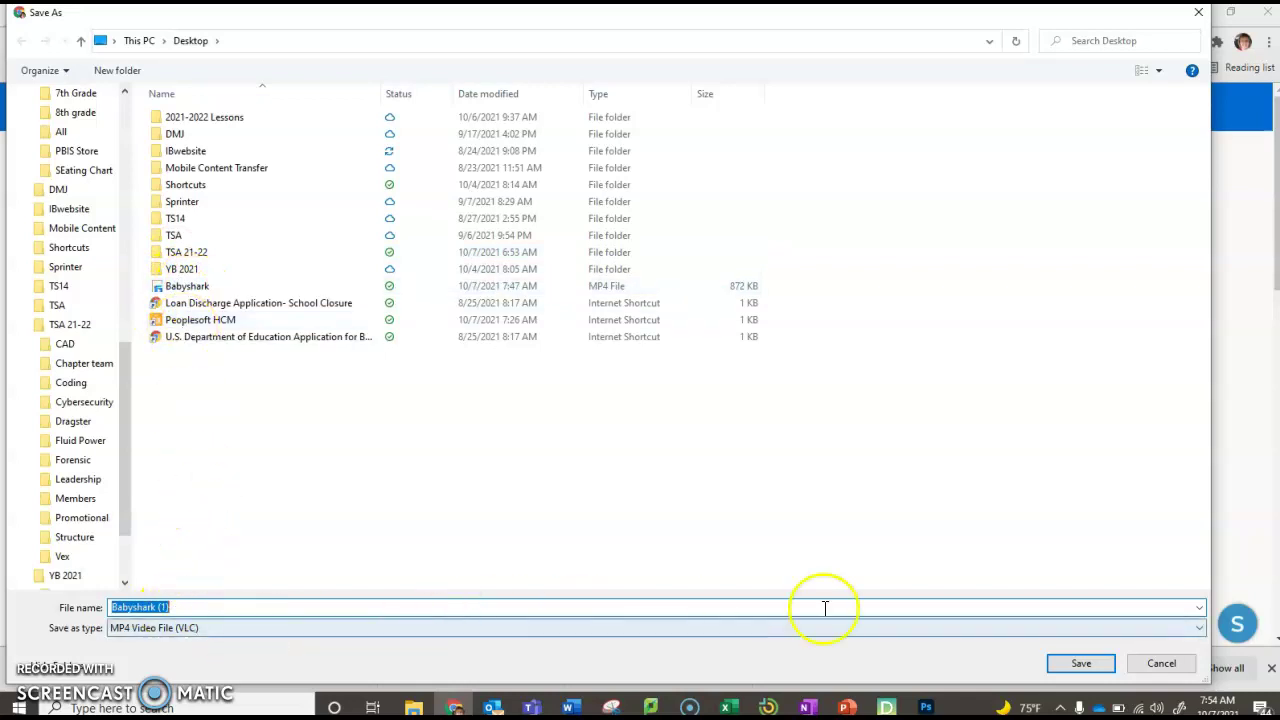
{"action": "left_click", "coordinate": [1098, 672]}
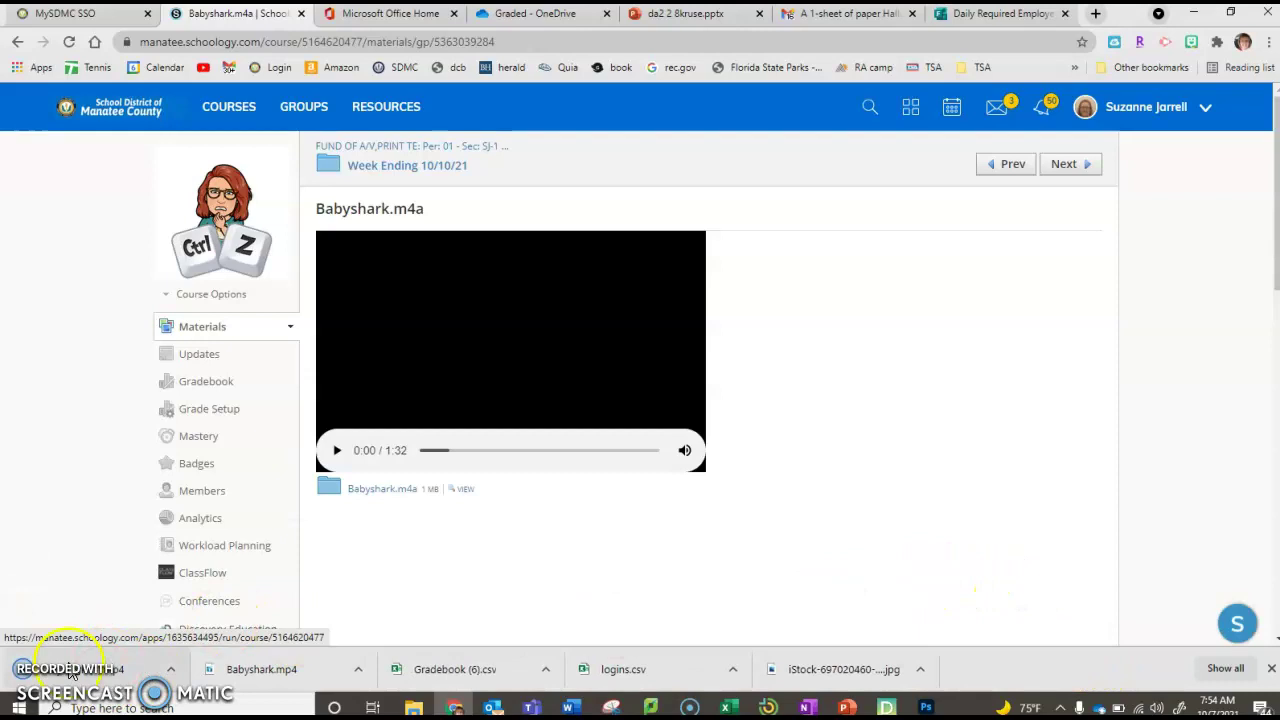
Switch to PowerPoint and insert the Desktop file "Babyshark (1)" as audio on the slide, listing All Files to find it
{"action": "left_click", "coordinate": [842, 702]}
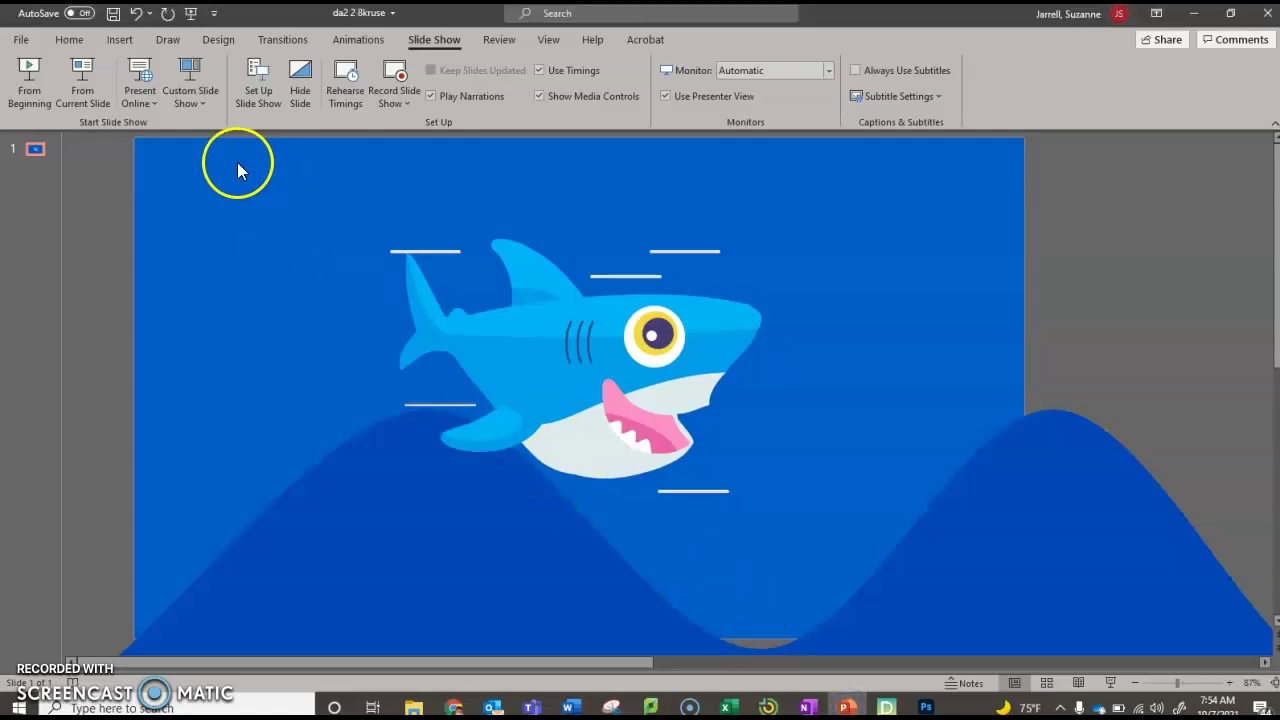
{"action": "left_click", "coordinate": [122, 40]}
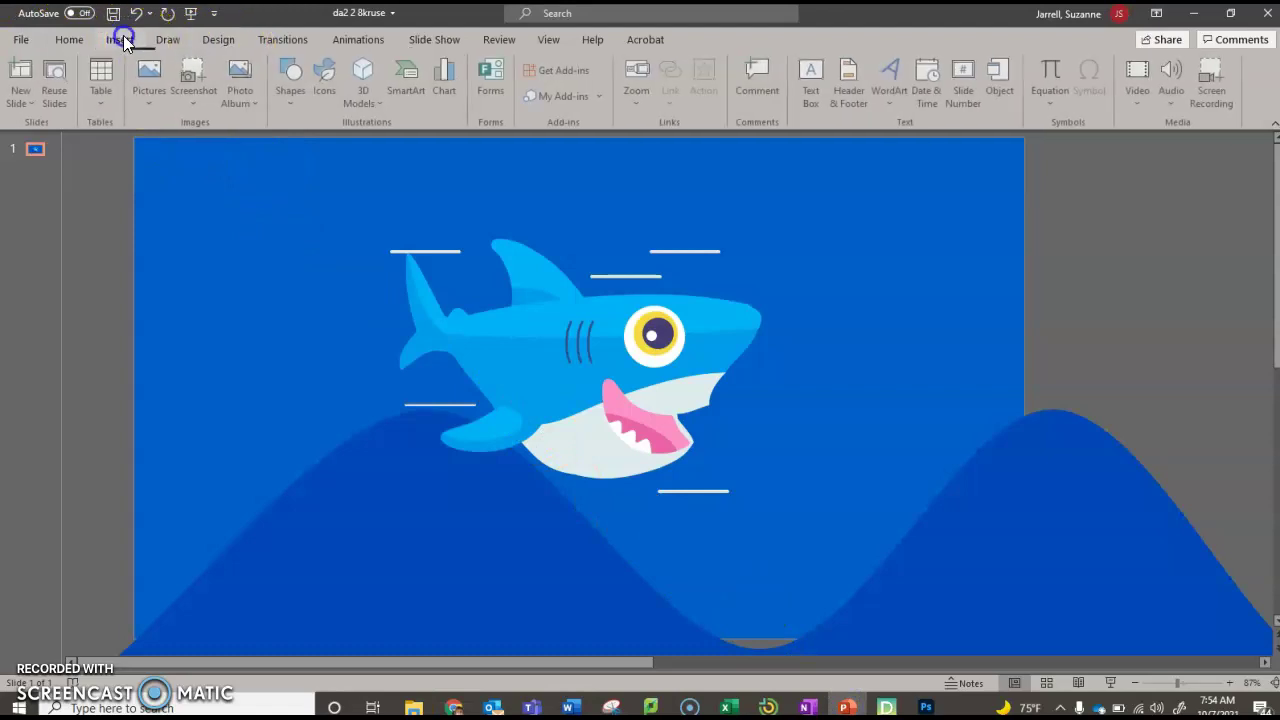
{"action": "left_click", "coordinate": [1172, 110]}
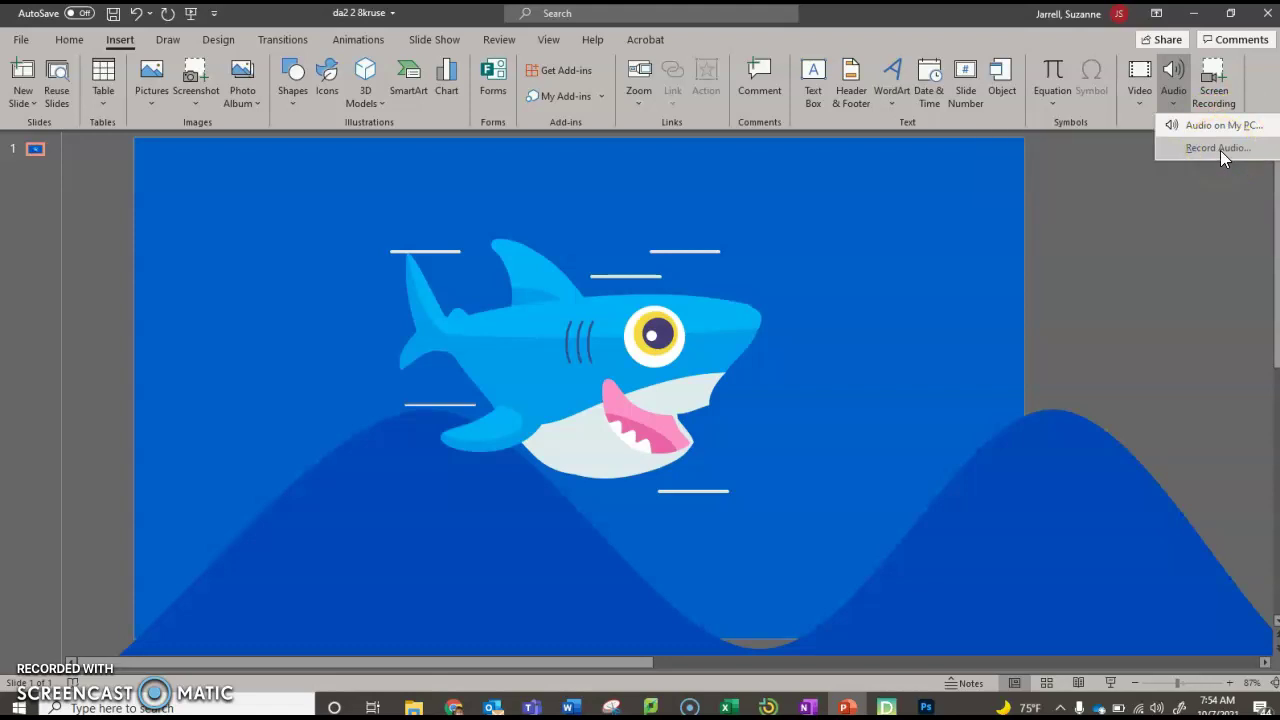
{"action": "left_click", "coordinate": [1212, 126]}
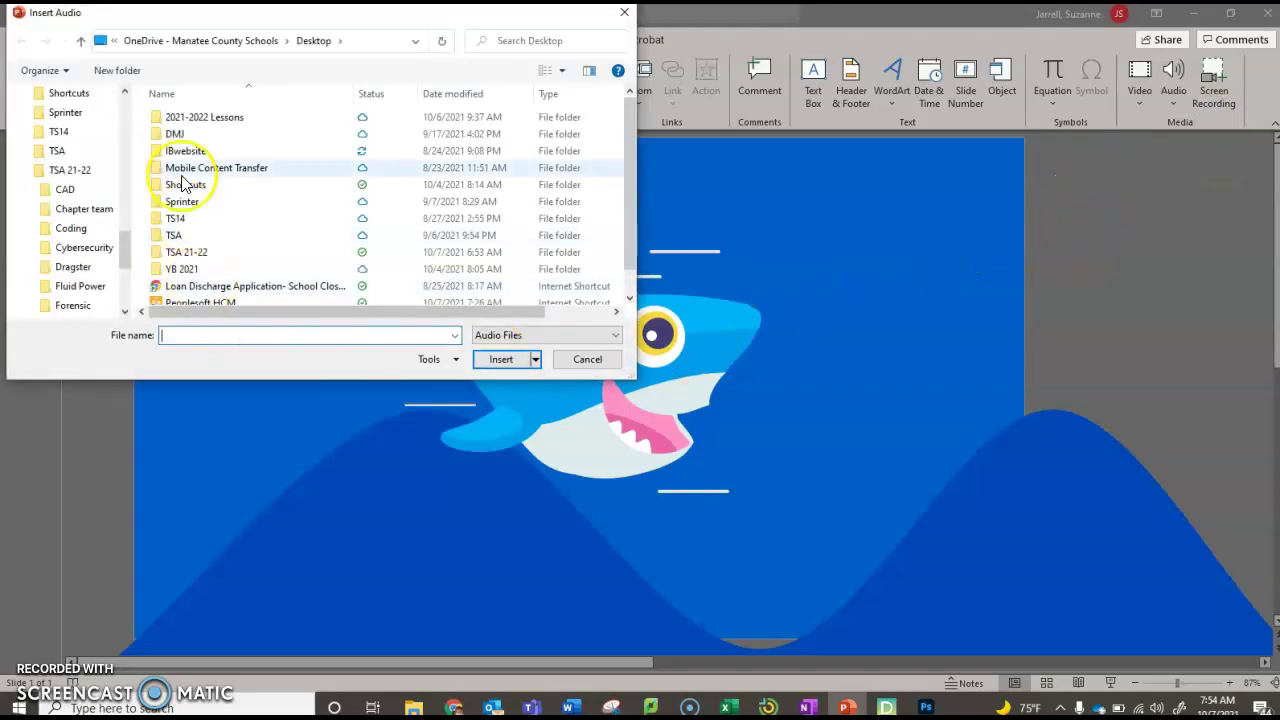
{"action": "scroll", "coordinate": [243, 240], "scroll_direction": "down", "scroll_amount": 1}
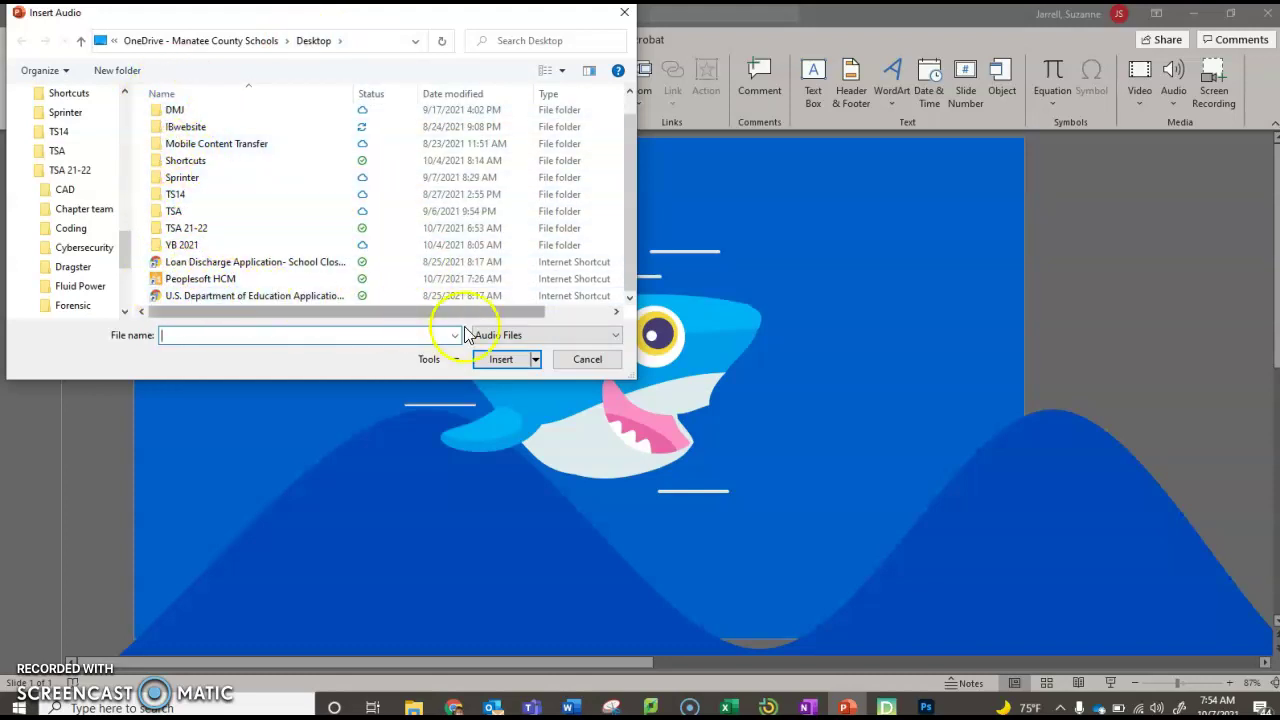
{"action": "left_click", "coordinate": [527, 340]}
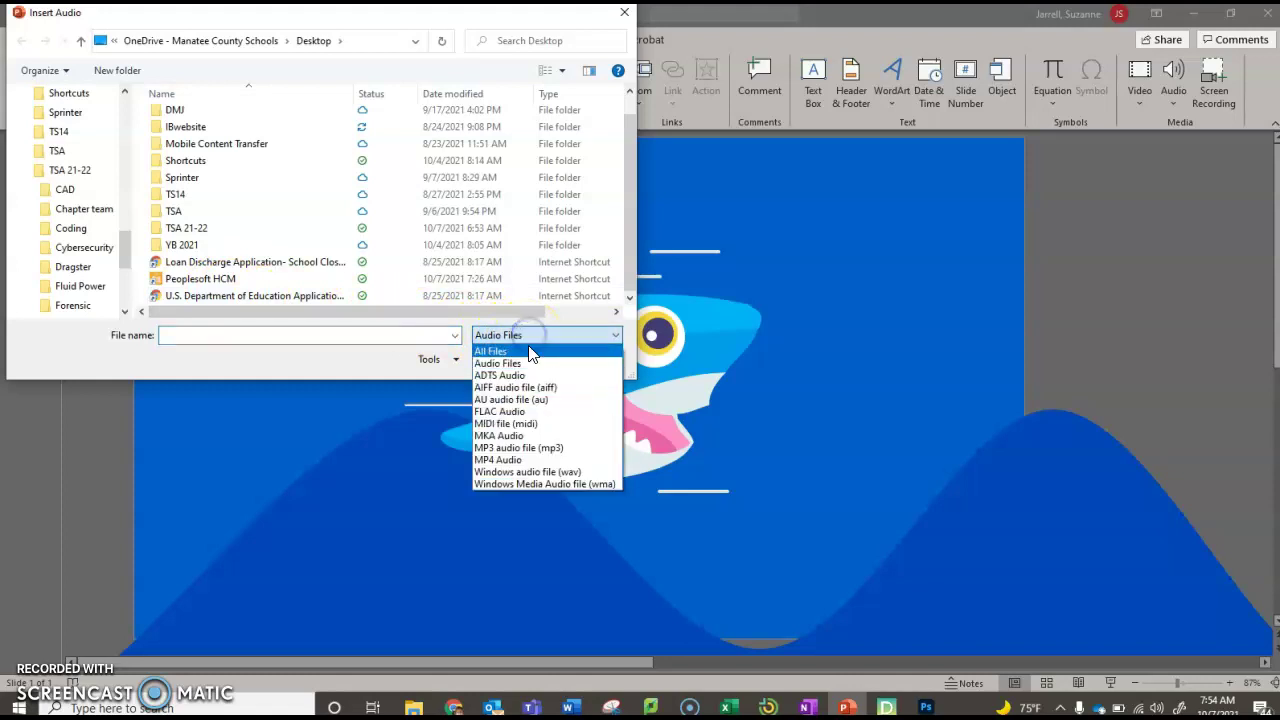
{"action": "left_click", "coordinate": [527, 355]}
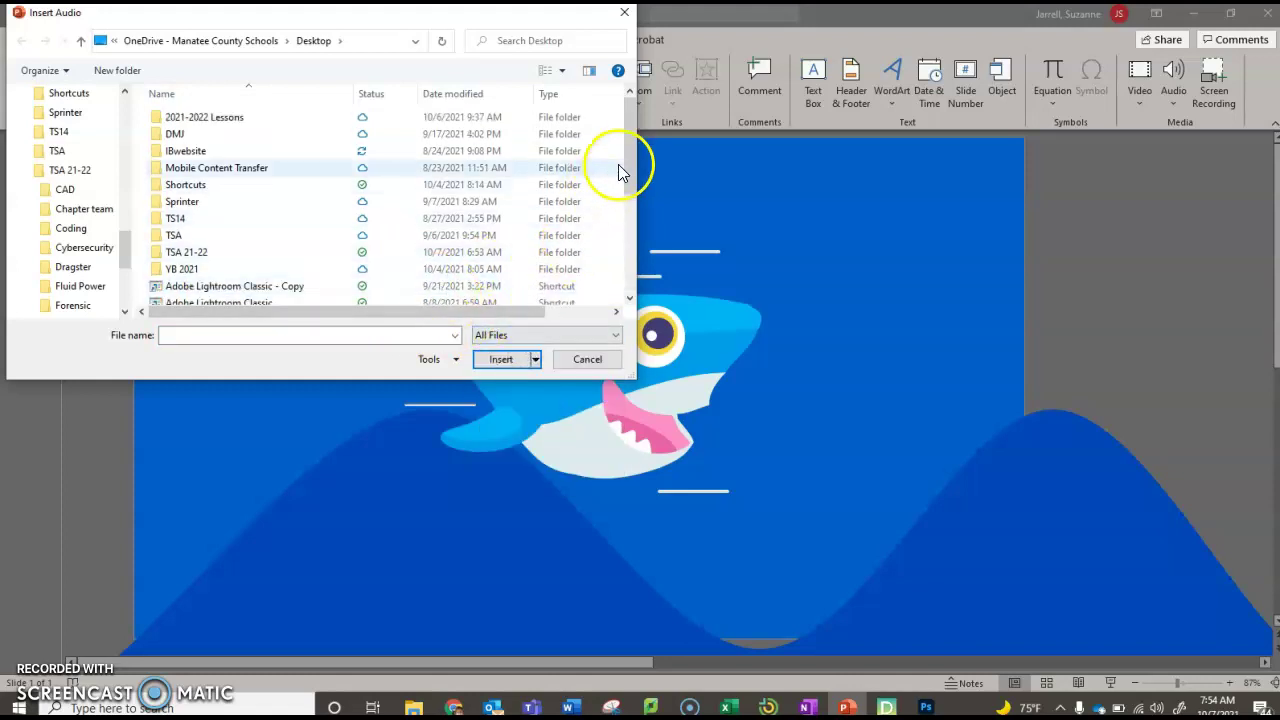
{"action": "left_click_drag", "start_coordinate": [628, 160], "coordinate": [633, 215]}
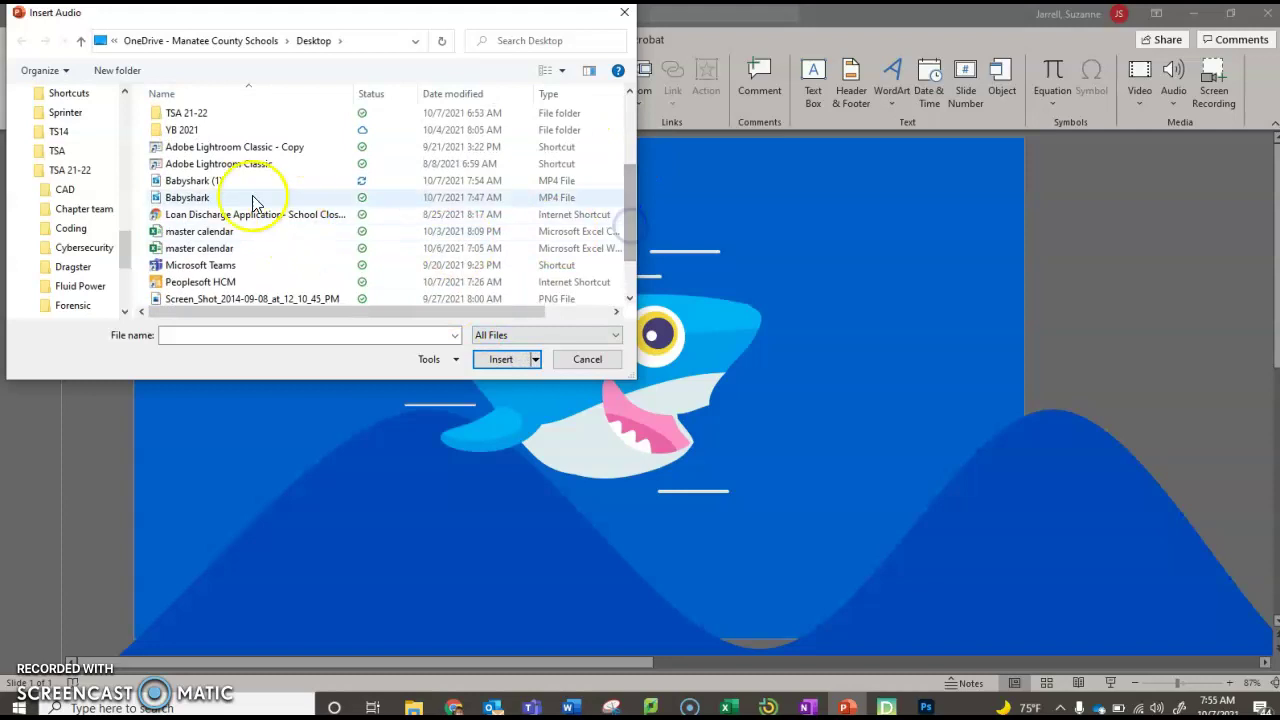
{"action": "double_click", "coordinate": [200, 184]}
Move the audio icon to the lower-left corner of the slide and briefly play the clip
{"action": "left_click_drag", "start_coordinate": [550, 392], "coordinate": [191, 584]}
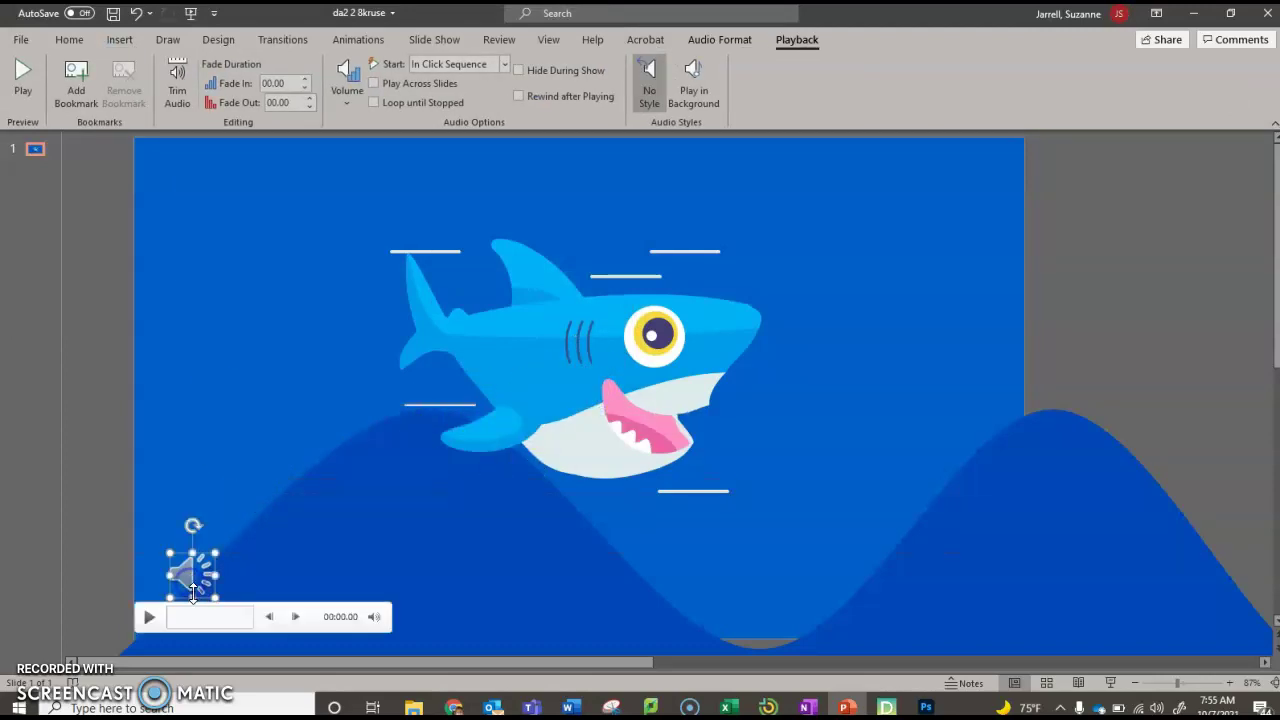
{"action": "left_click", "coordinate": [150, 618]}
{"action": "left_click", "coordinate": [150, 618]}
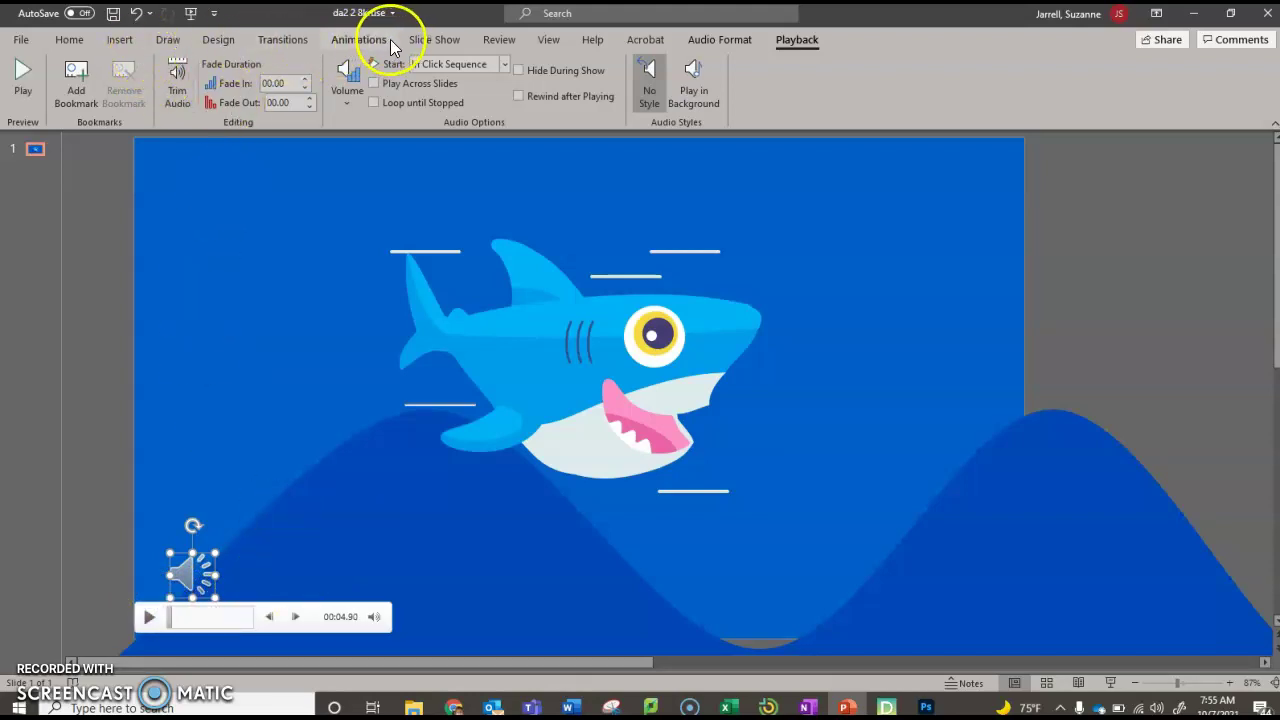
Run the slide show from the beginning to check the shark animation with the audio icon, and exit it
{"action": "left_click", "coordinate": [434, 39]}
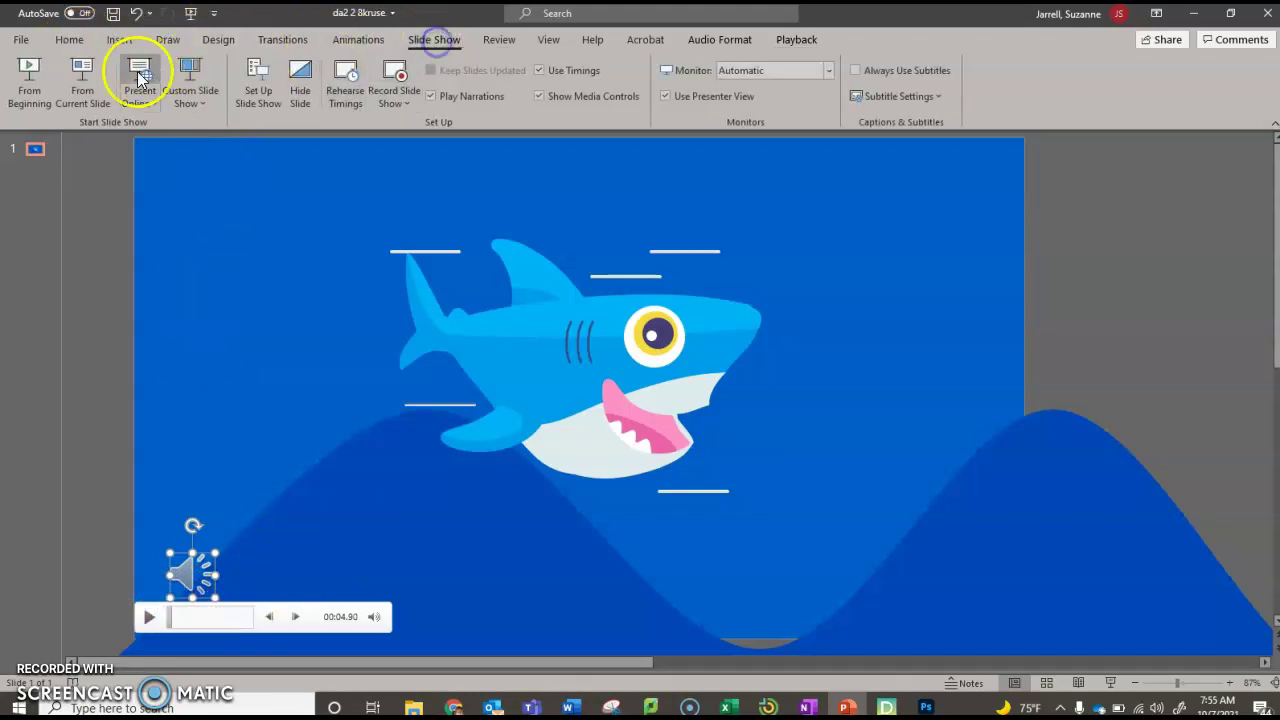
{"action": "left_click", "coordinate": [27, 83]}
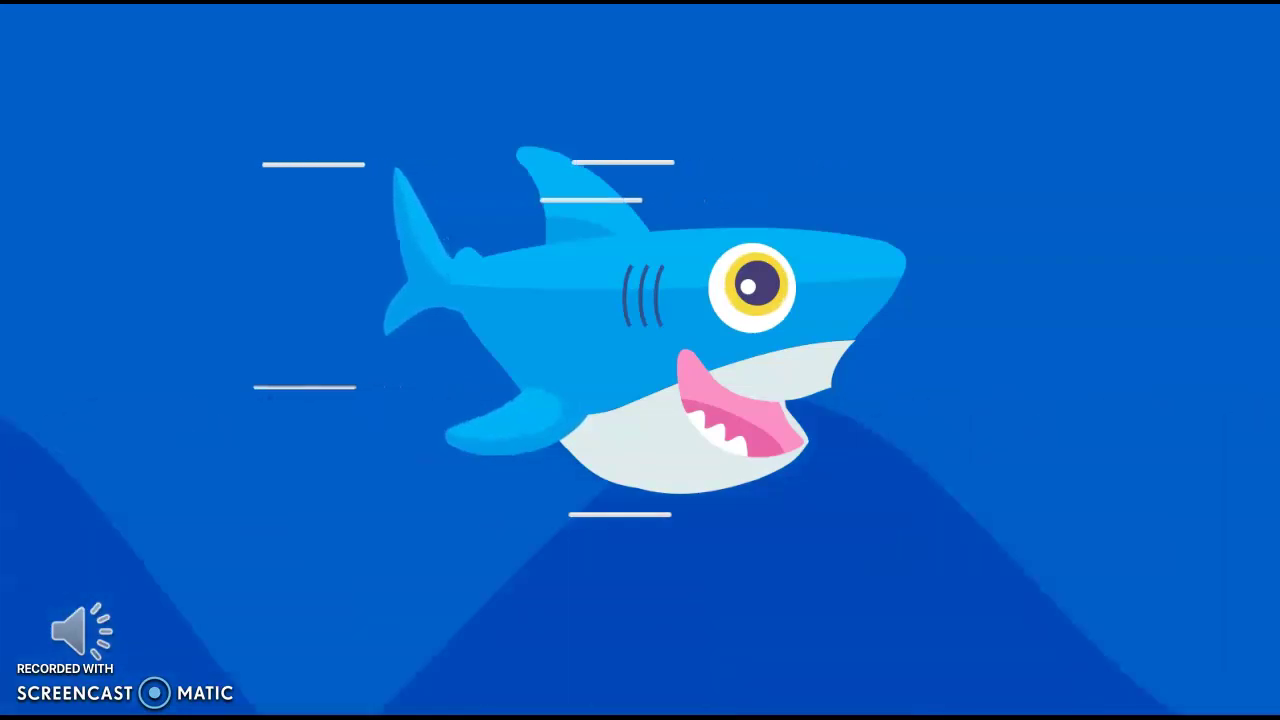
{"action": "key", "text": "Escape"}
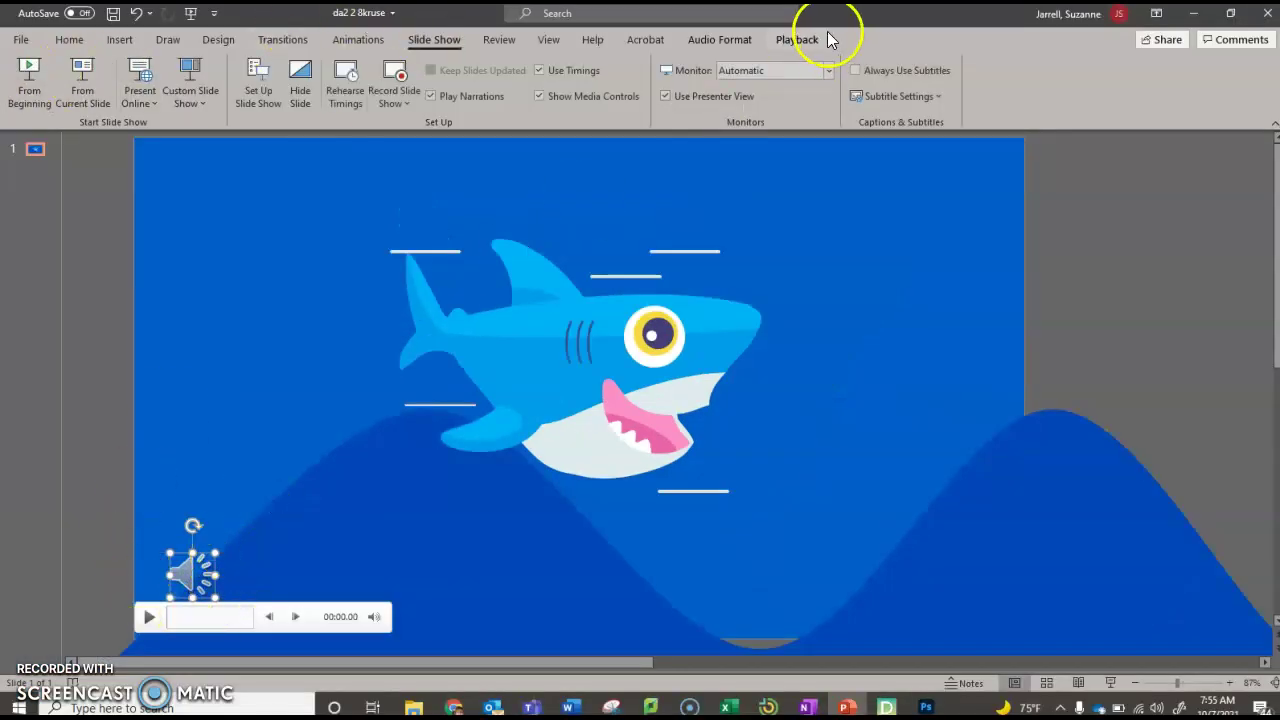
Set the audio clip's icon to hide during the slide show
{"action": "left_click", "coordinate": [794, 41]}
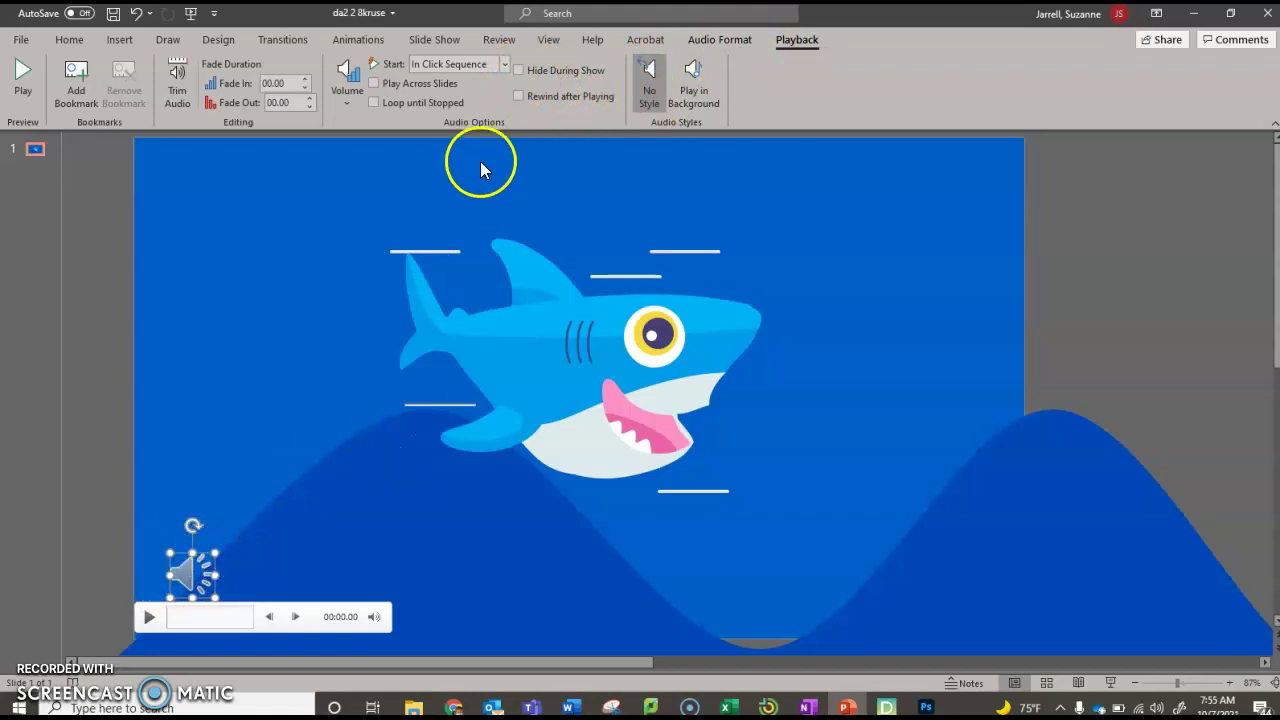
{"action": "left_click", "coordinate": [519, 70]}
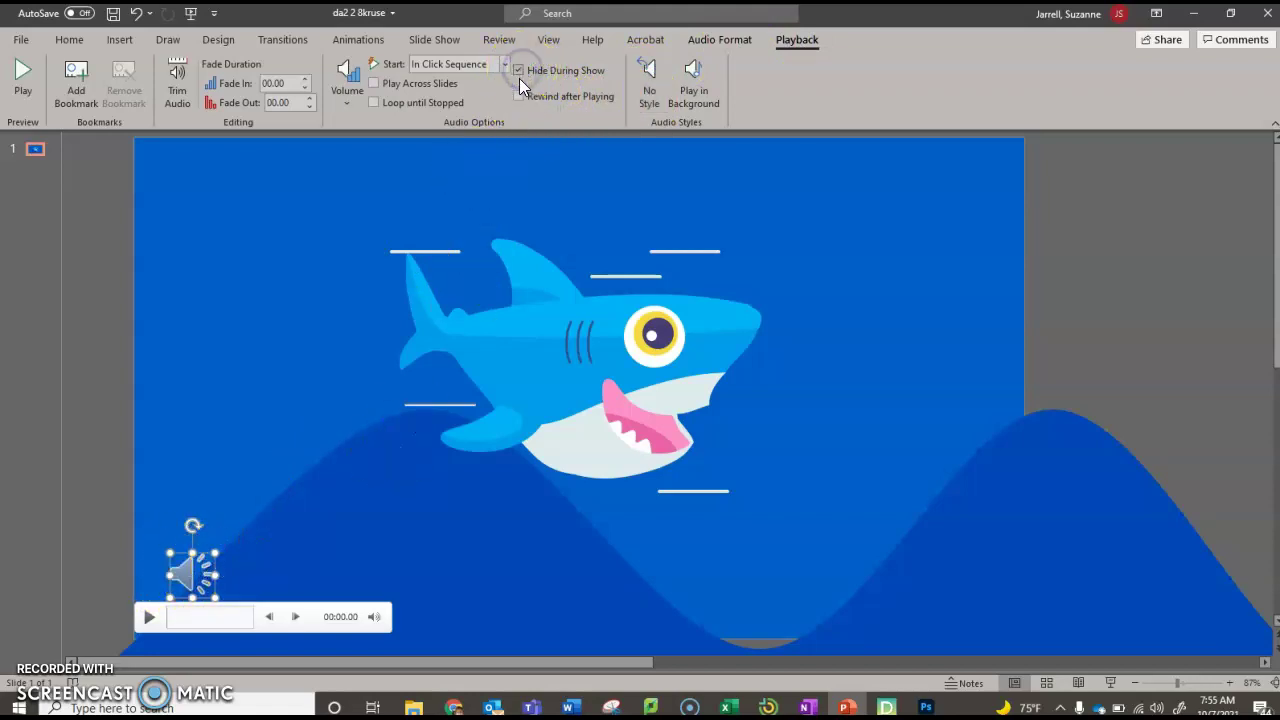
{"action": "left_click", "coordinate": [372, 102]}
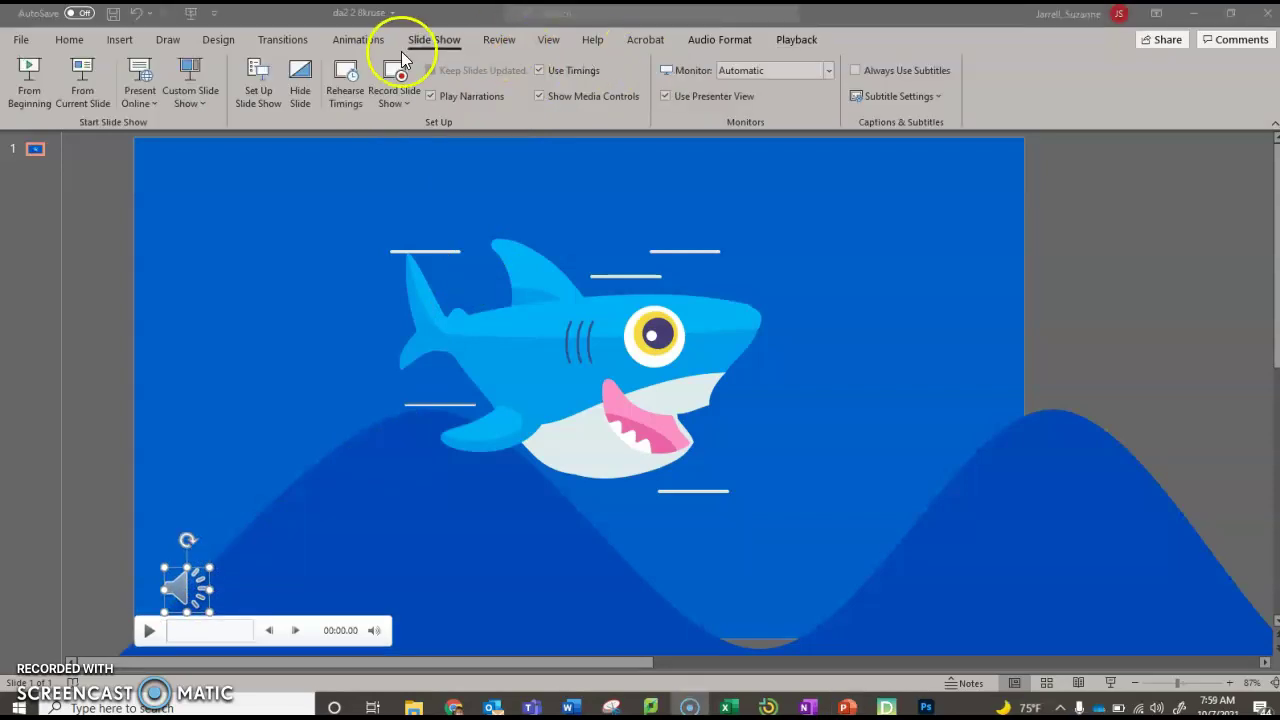
Set the audio clip's start option to Automatically
{"action": "left_click", "coordinate": [806, 42]}
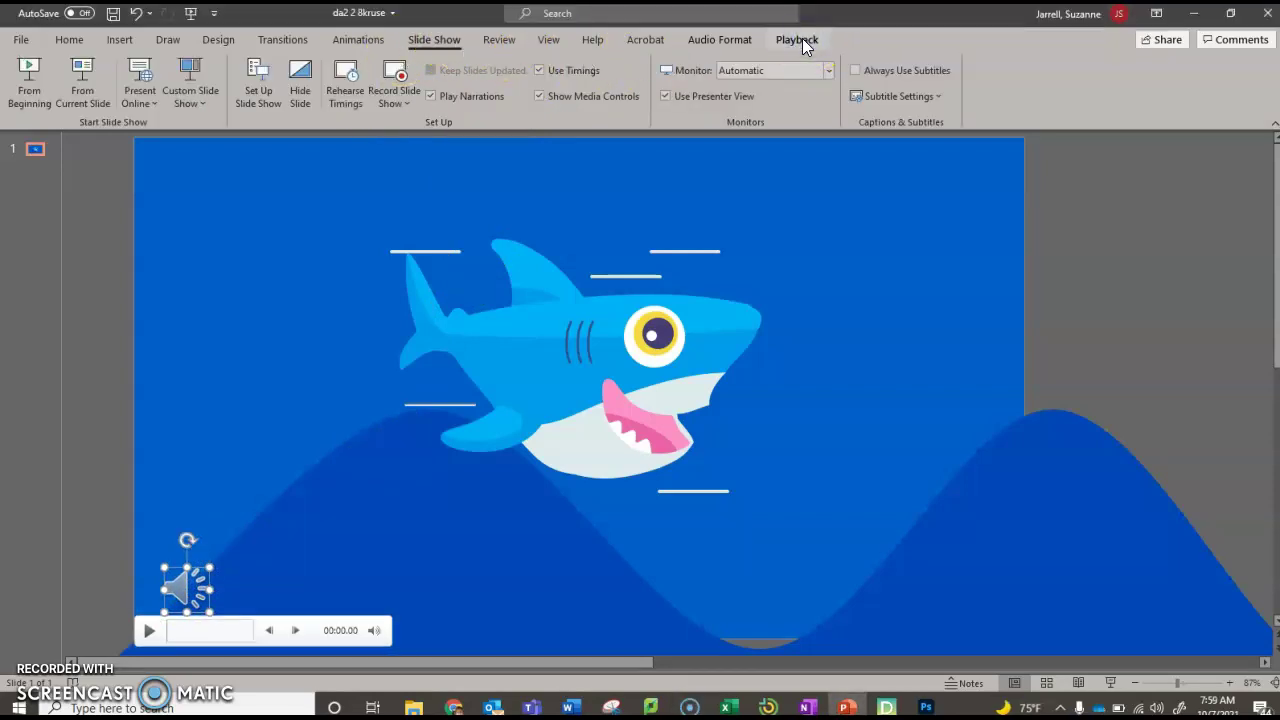
{"action": "left_click", "coordinate": [802, 38]}
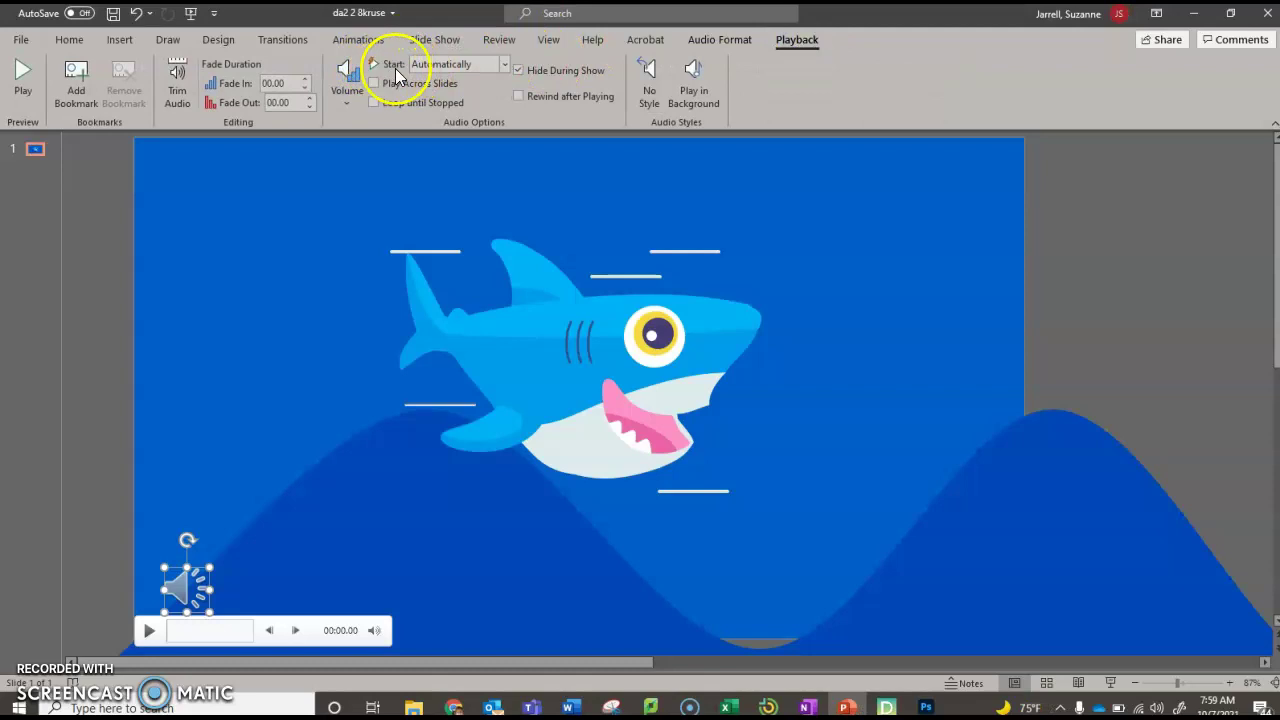
{"action": "left_click", "coordinate": [504, 64]}
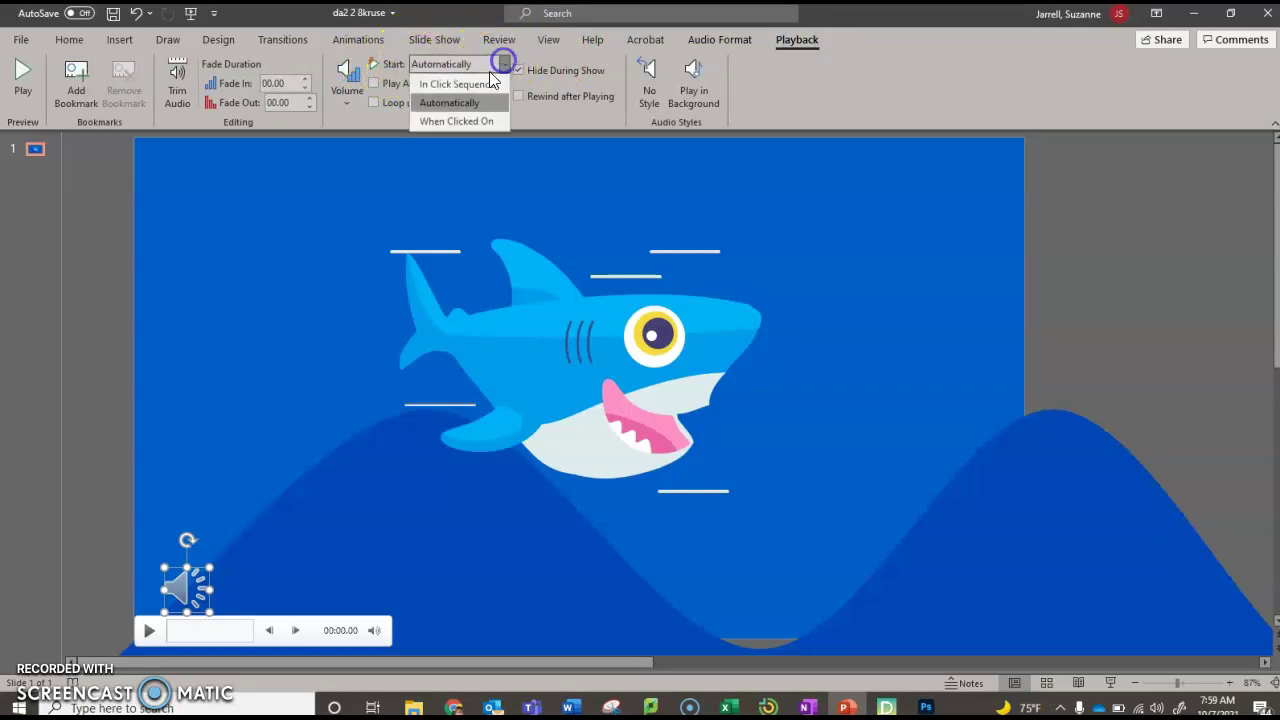
{"action": "left_click", "coordinate": [460, 85]}
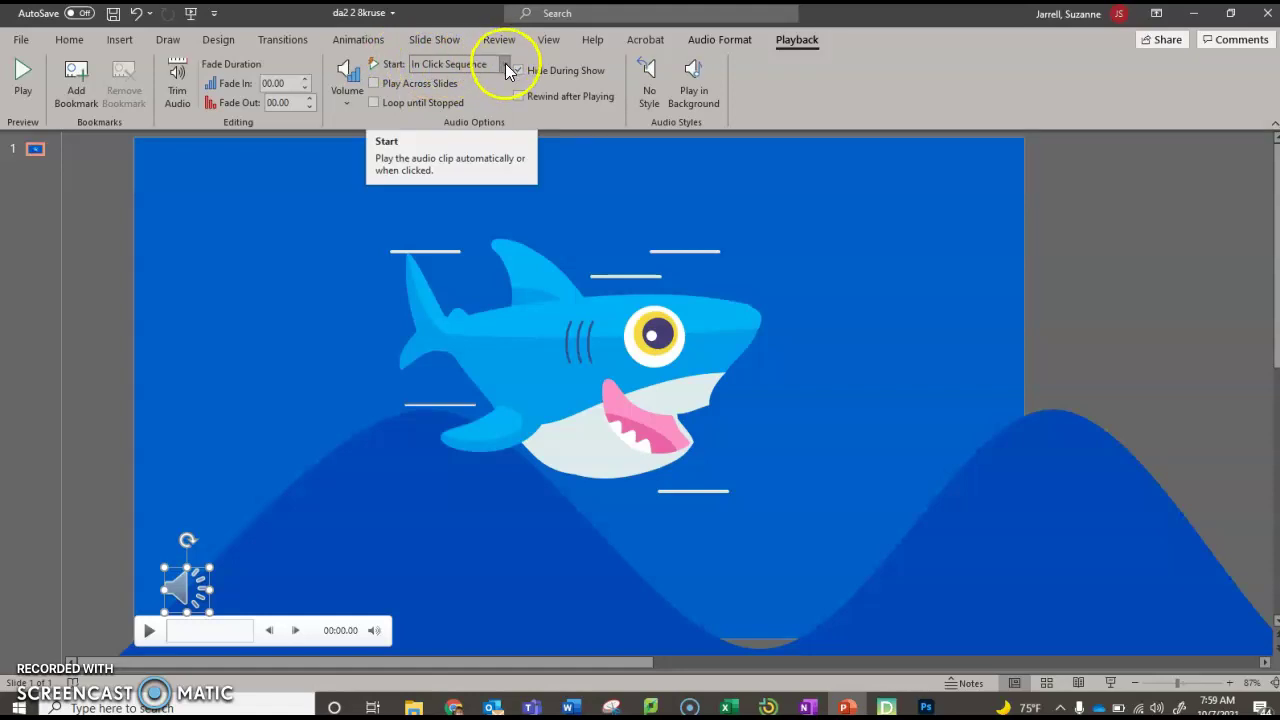
{"action": "left_click", "coordinate": [505, 64]}
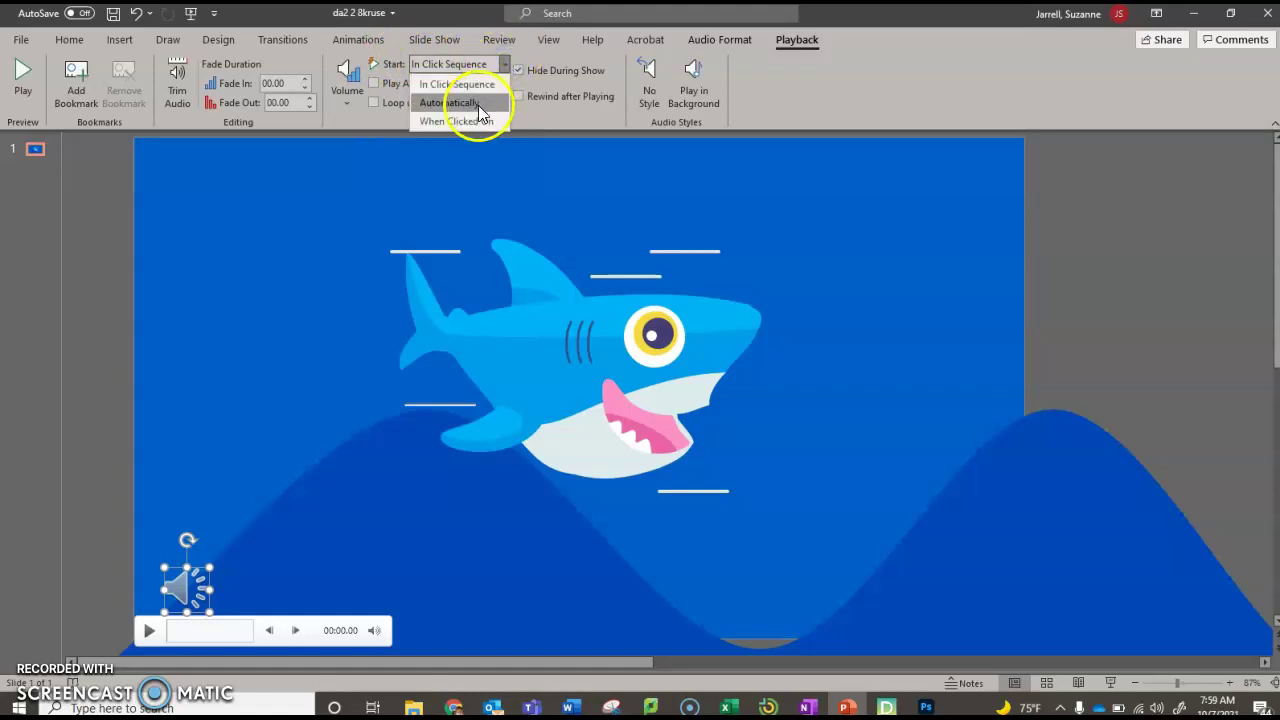
{"action": "left_click", "coordinate": [478, 105]}
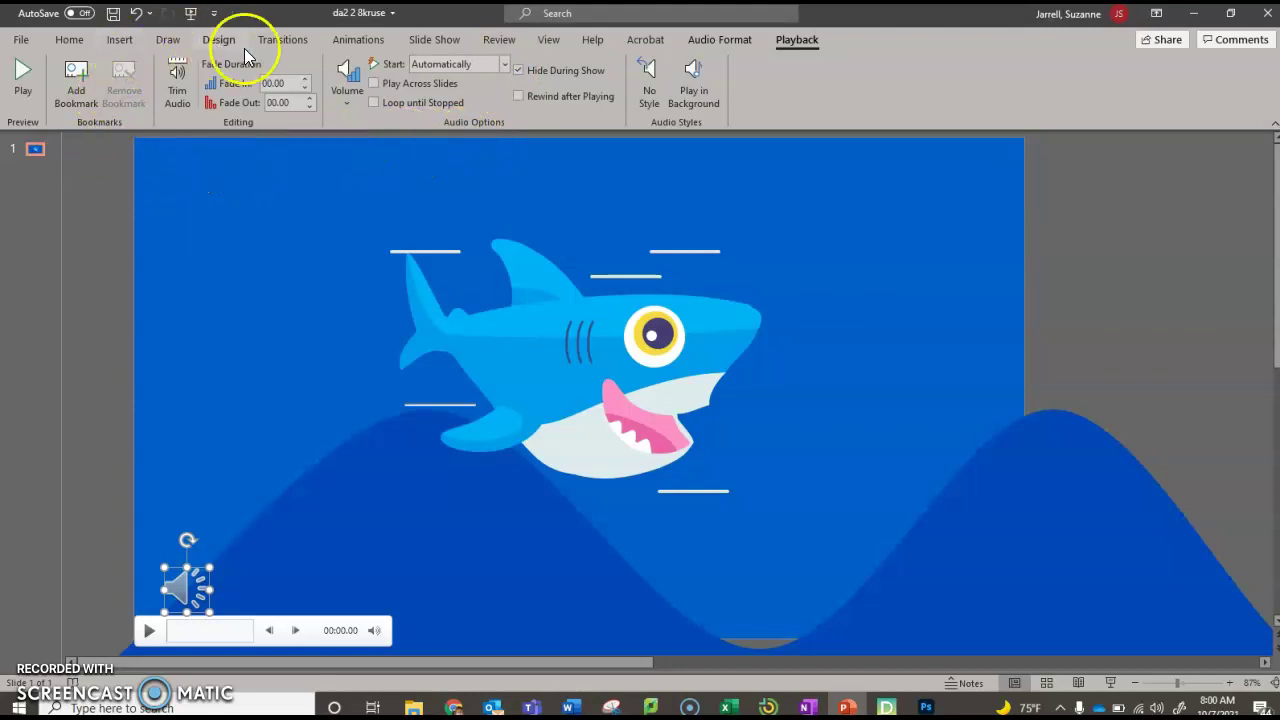
Play the slide show from the beginning to check the automatic audio and hidden icon, and return to editing
{"action": "left_click", "coordinate": [434, 40]}
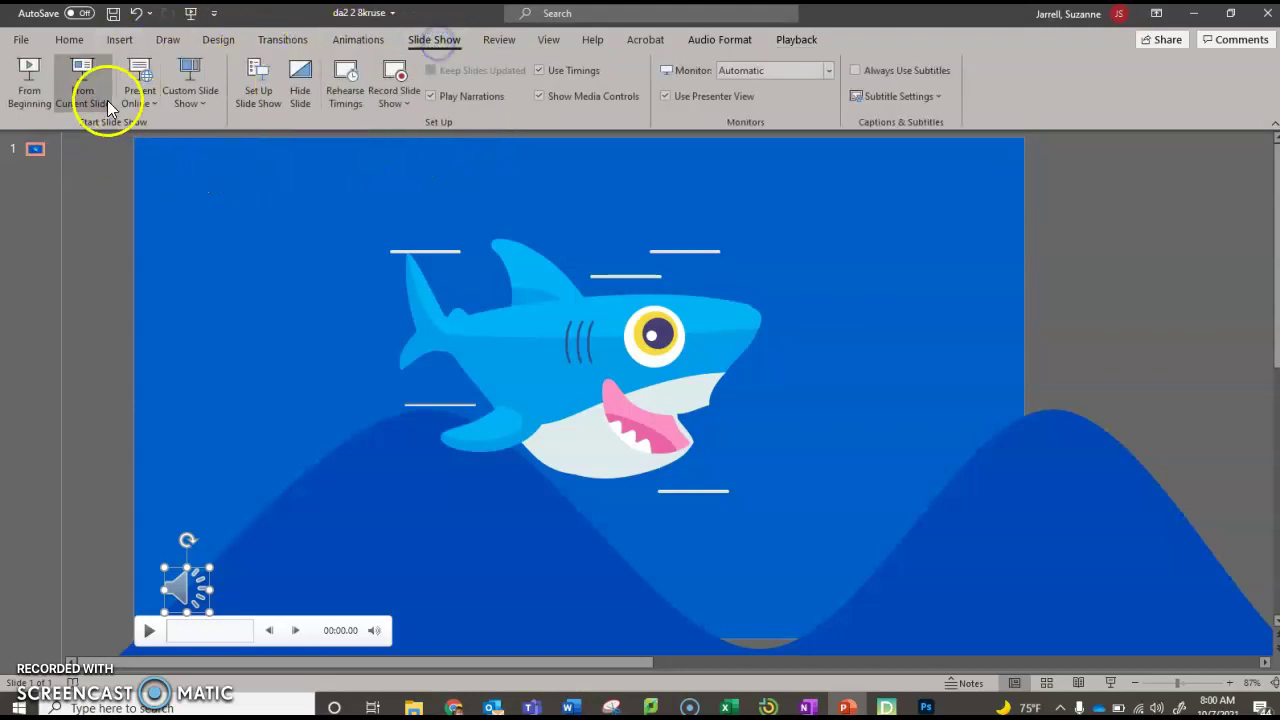
{"action": "left_click", "coordinate": [40, 93]}
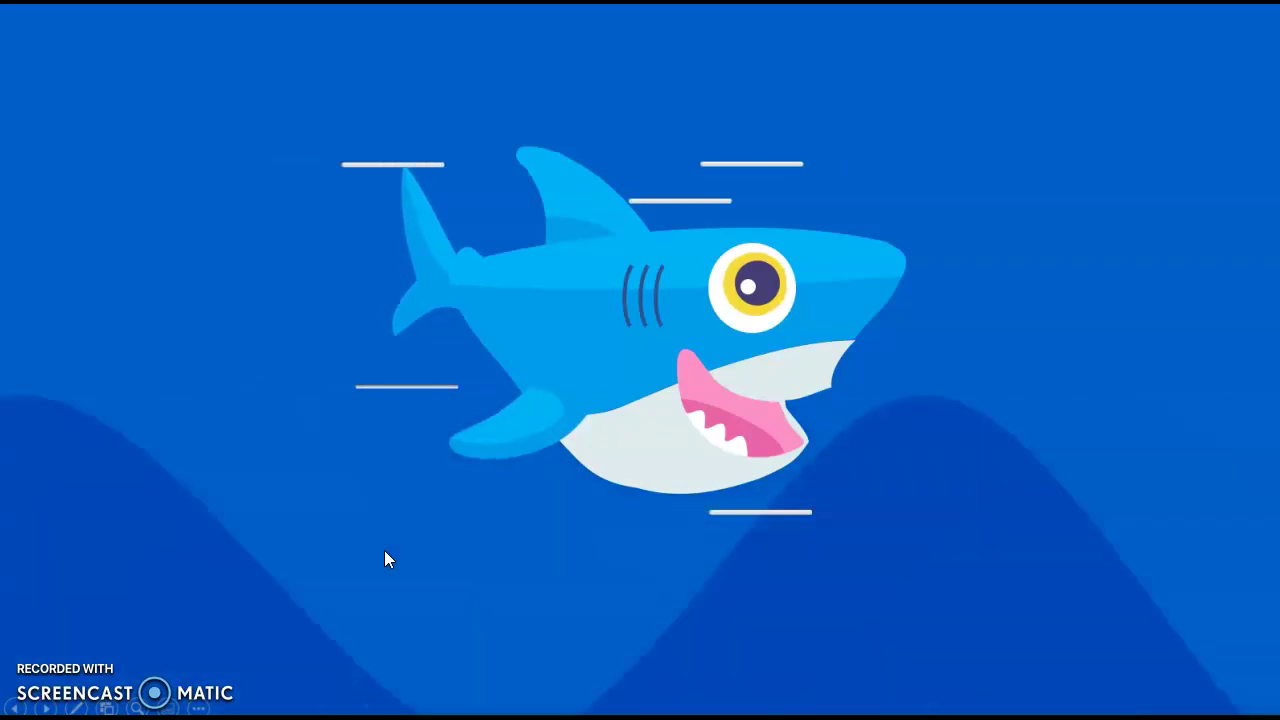
{"action": "key", "text": "Escape"}
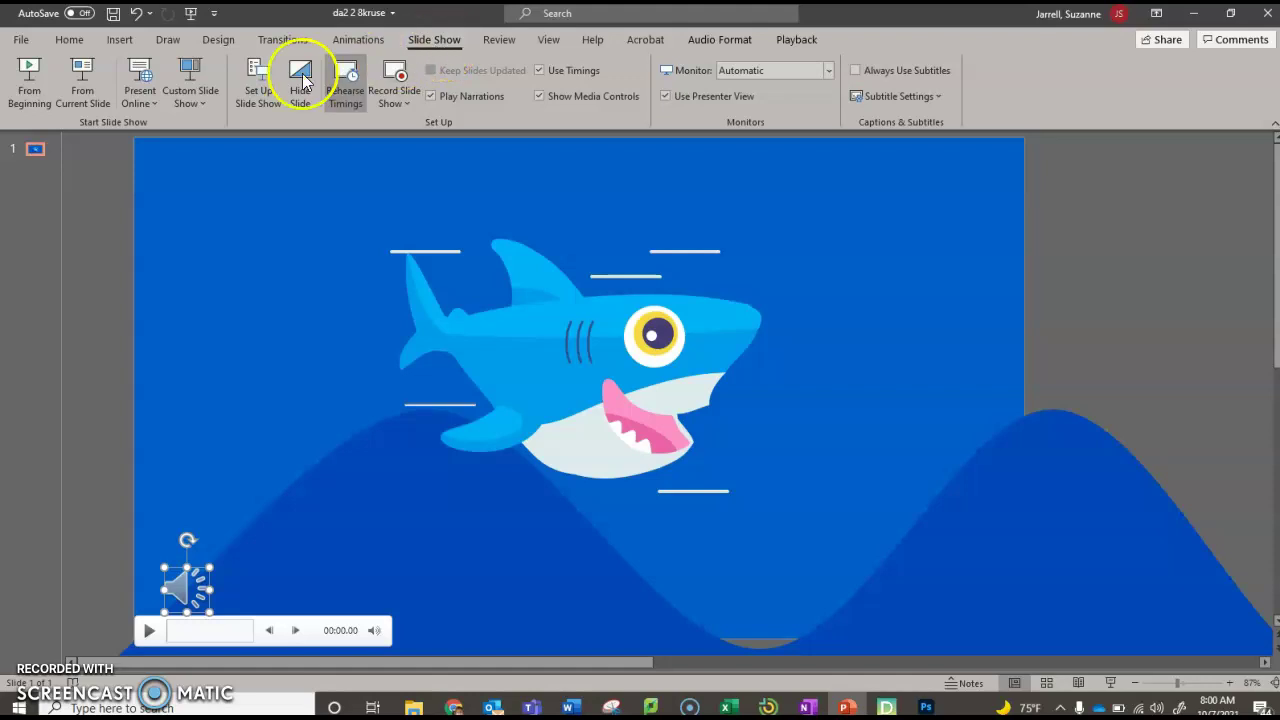
Set up the slide show to loop continuously until Esc
{"action": "left_click", "coordinate": [256, 95]}
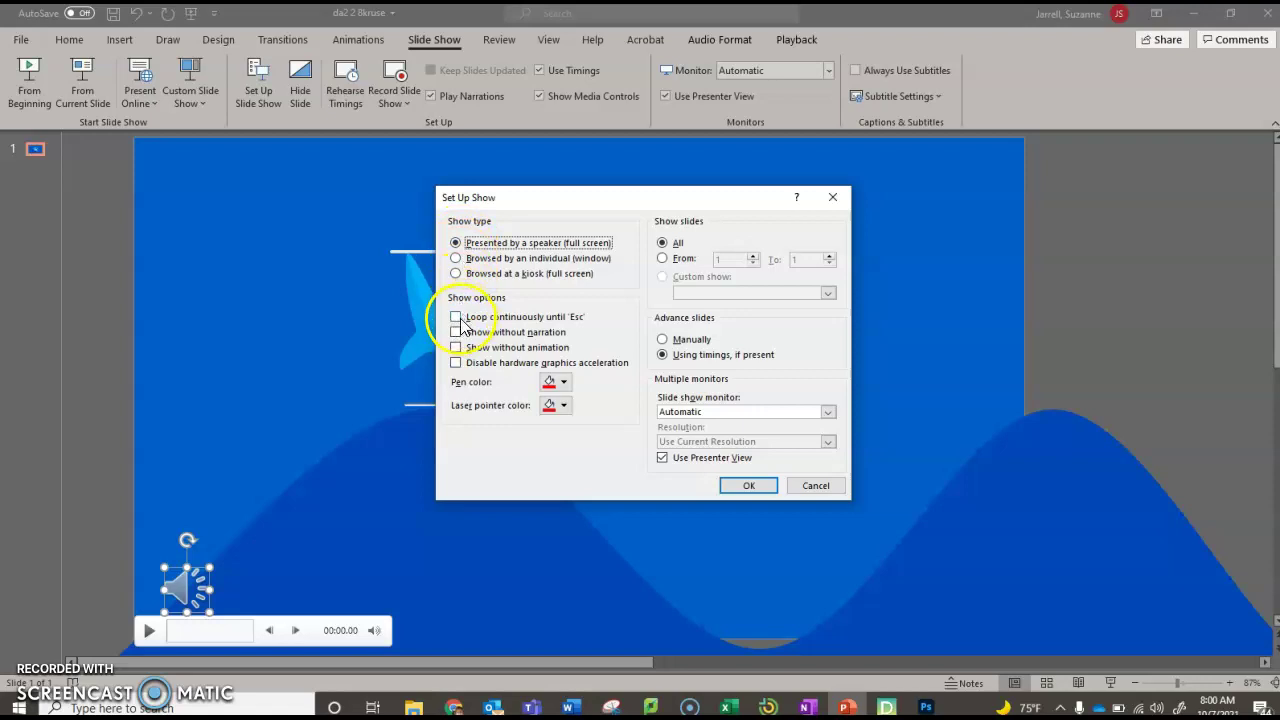
{"action": "left_click", "coordinate": [456, 318]}
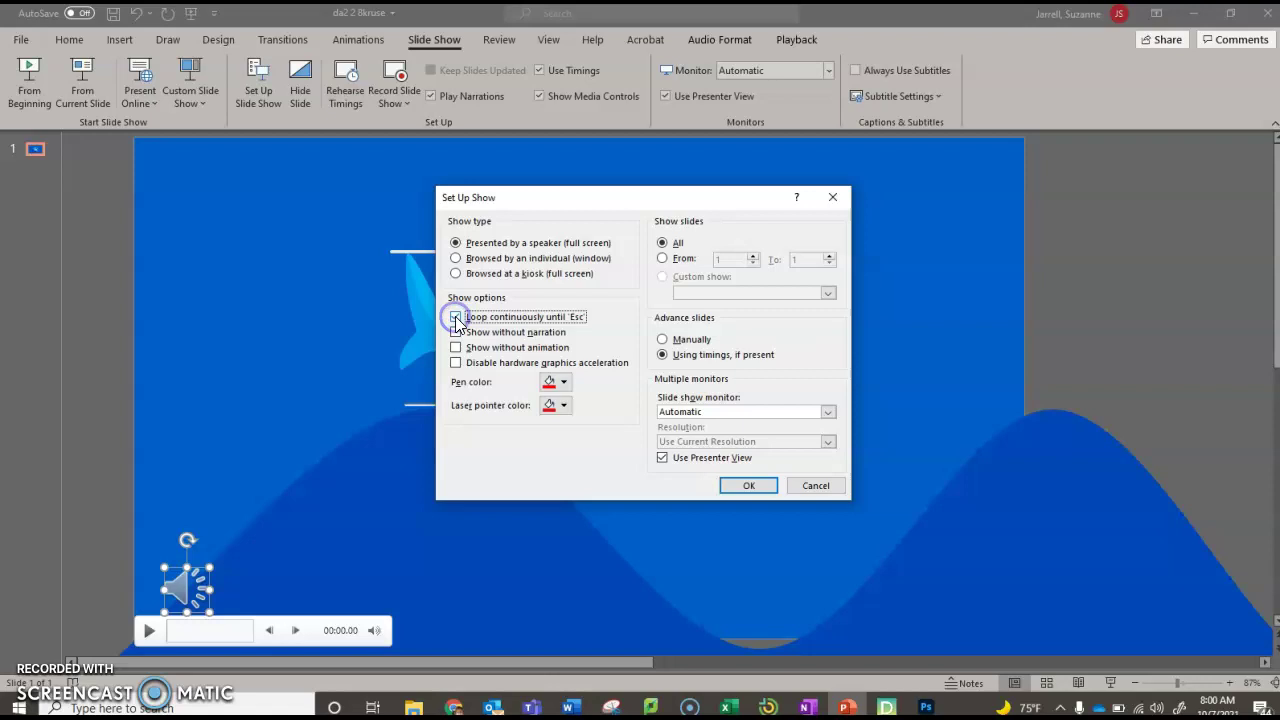
{"action": "left_click", "coordinate": [746, 487]}
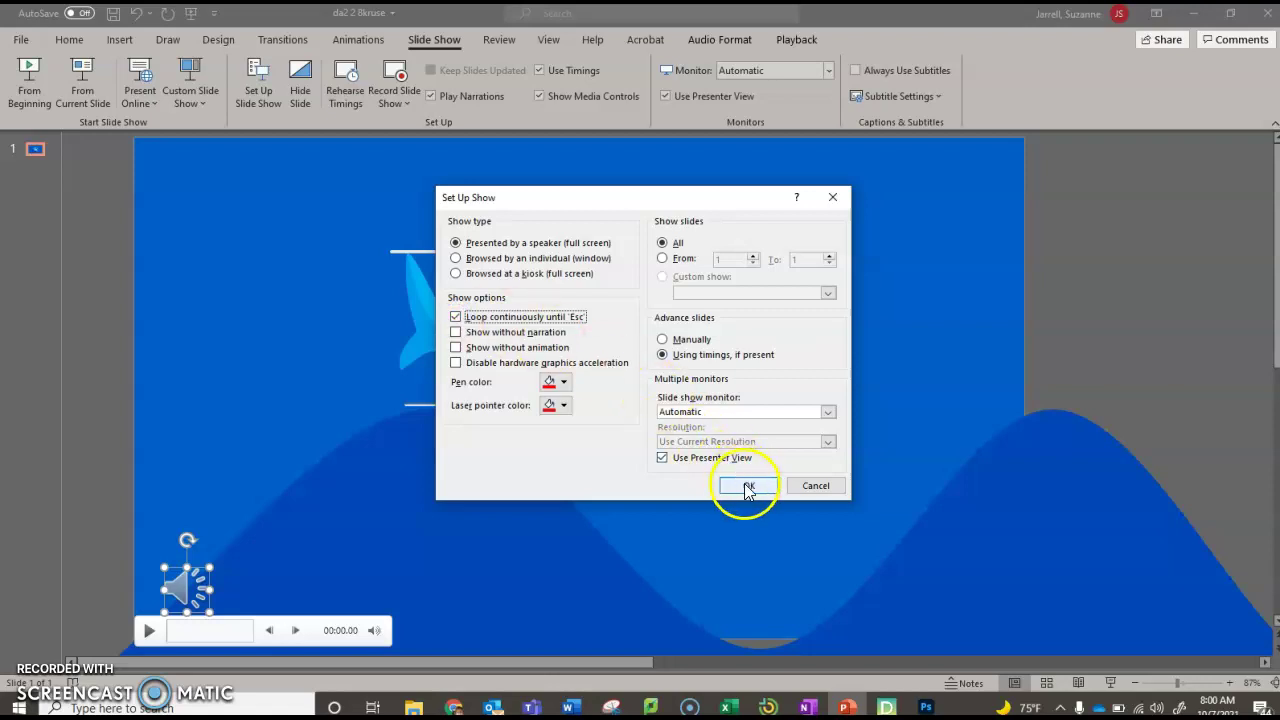
{"action": "left_click", "coordinate": [748, 488]}
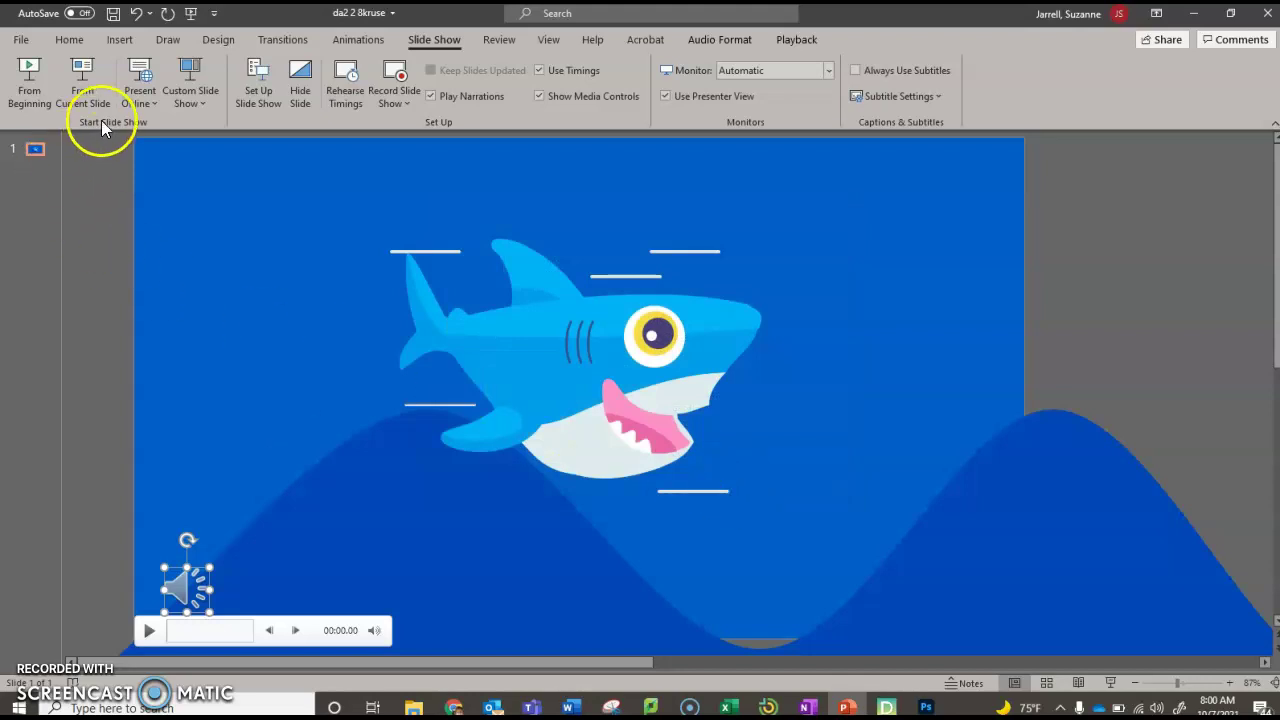
Export the presentation as an MPEG-4 video and browse the folders for a place to save it
{"action": "left_click", "coordinate": [20, 40]}
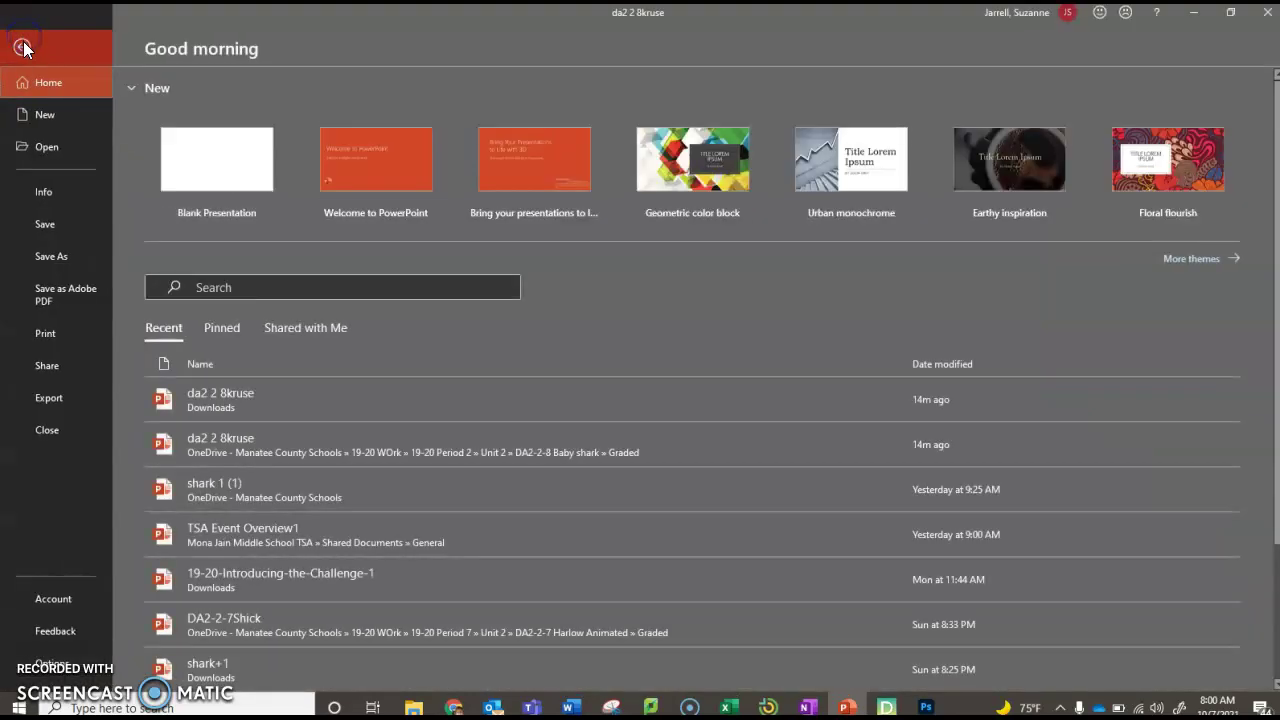
{"action": "left_click", "coordinate": [71, 397]}
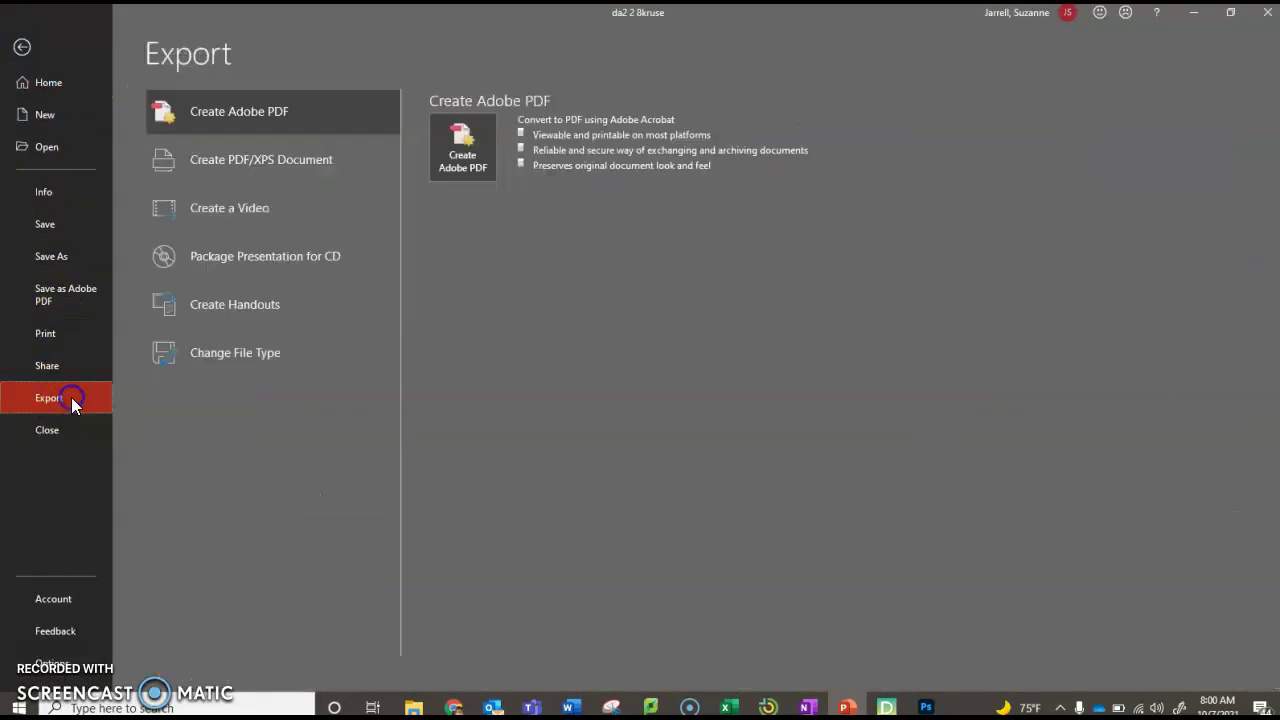
{"action": "left_click", "coordinate": [283, 207]}
{"action": "left_click", "coordinate": [468, 345]}
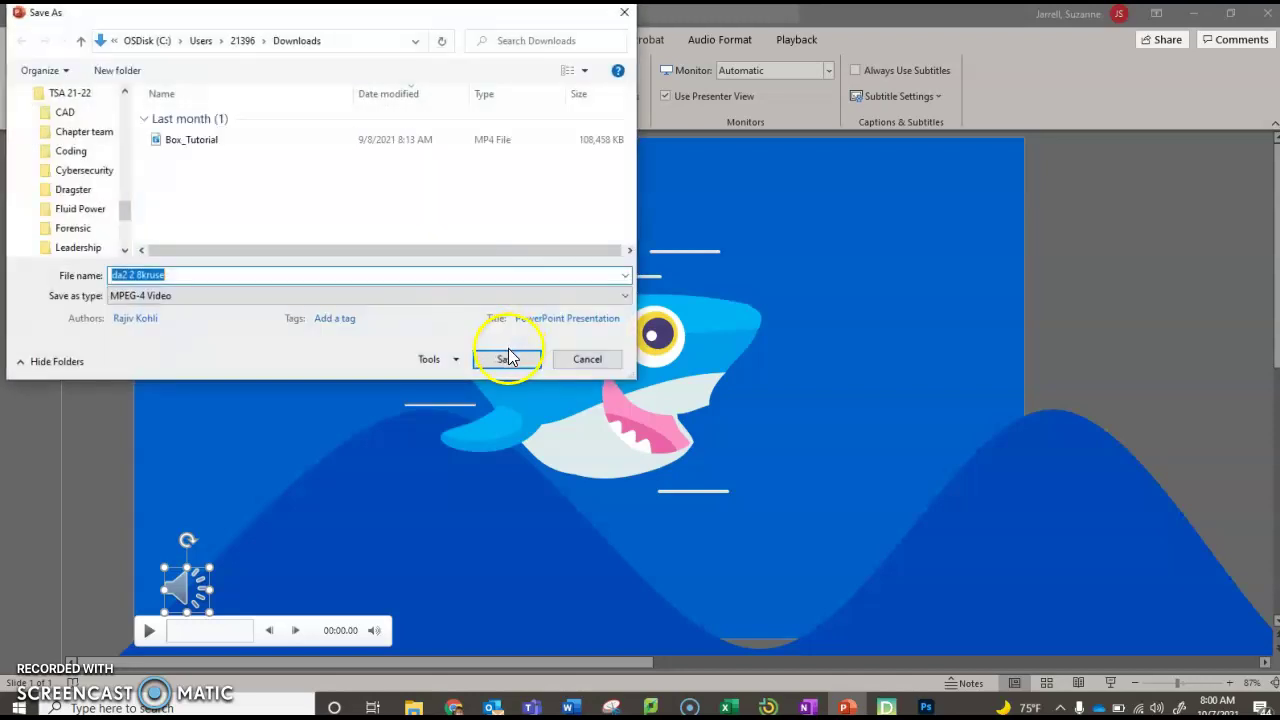
{"action": "scroll", "coordinate": [88, 155], "scroll_direction": "up", "scroll_amount": 10}
{"action": "scroll", "coordinate": [82, 170], "scroll_direction": "up", "scroll_amount": 2}
{"action": "scroll", "coordinate": [86, 168], "scroll_direction": "up", "scroll_amount": 2}
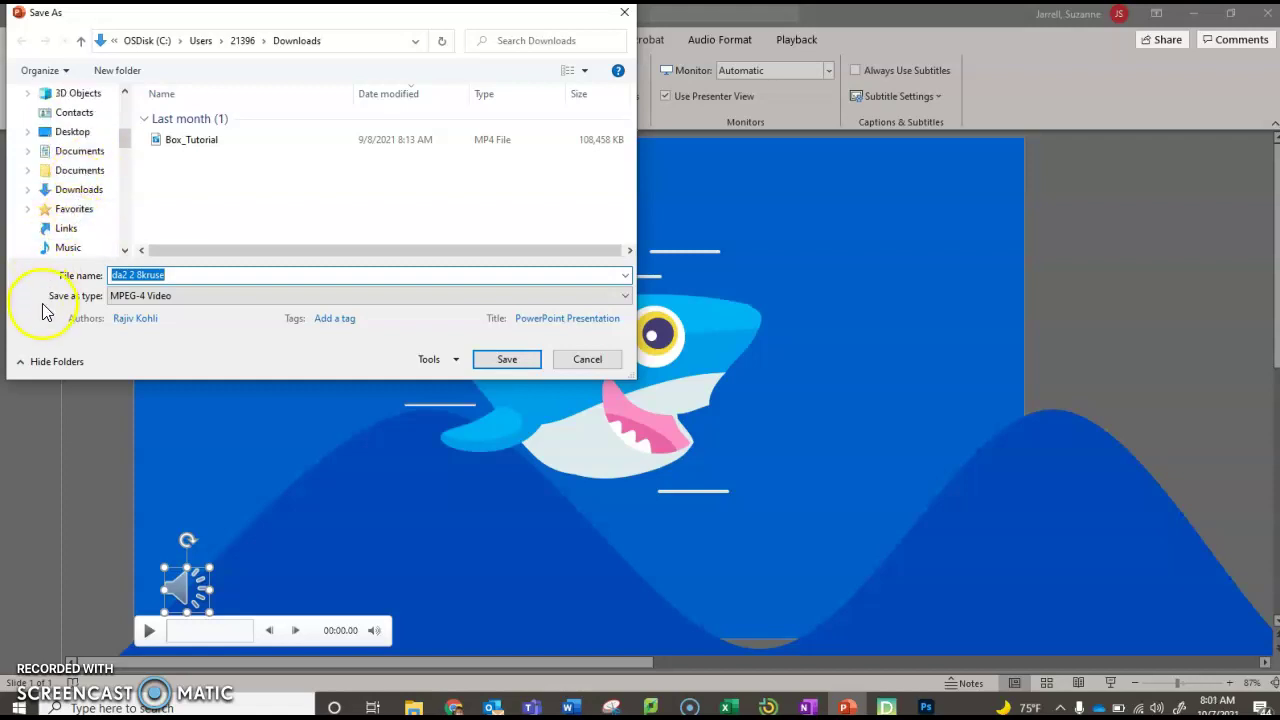